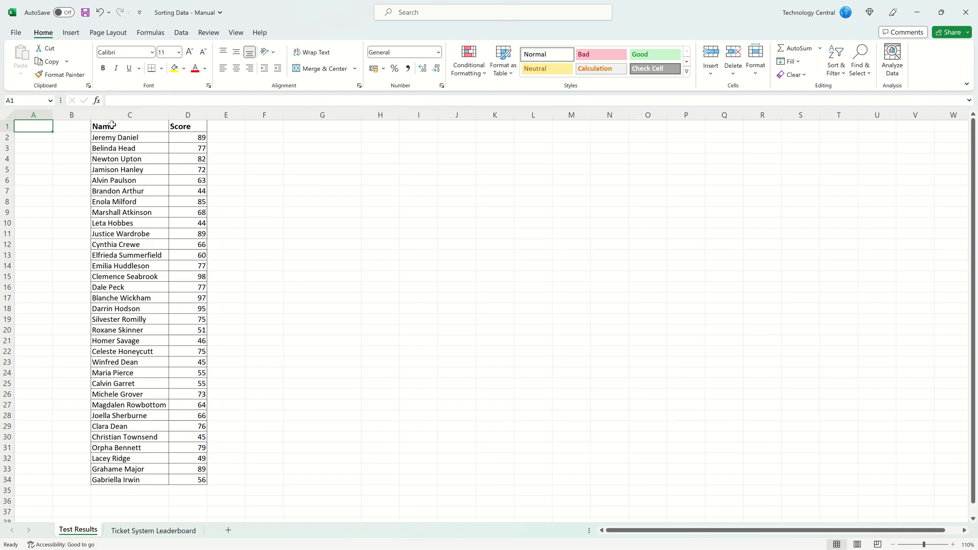
Sort the Name and Score table (C1:D34) A to Z by name
left_click_drag(110, 124, 186, 477)
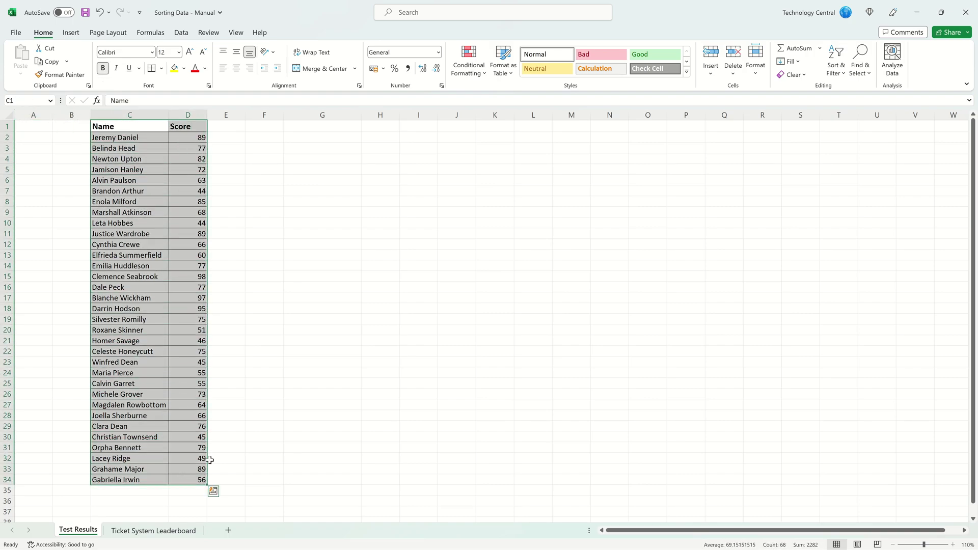
left_click(844, 73)
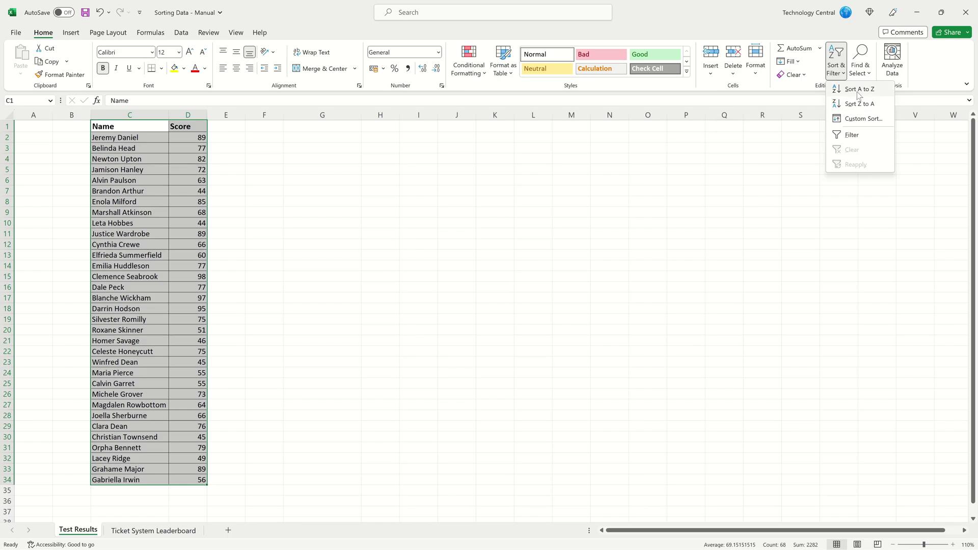
left_click(859, 89)
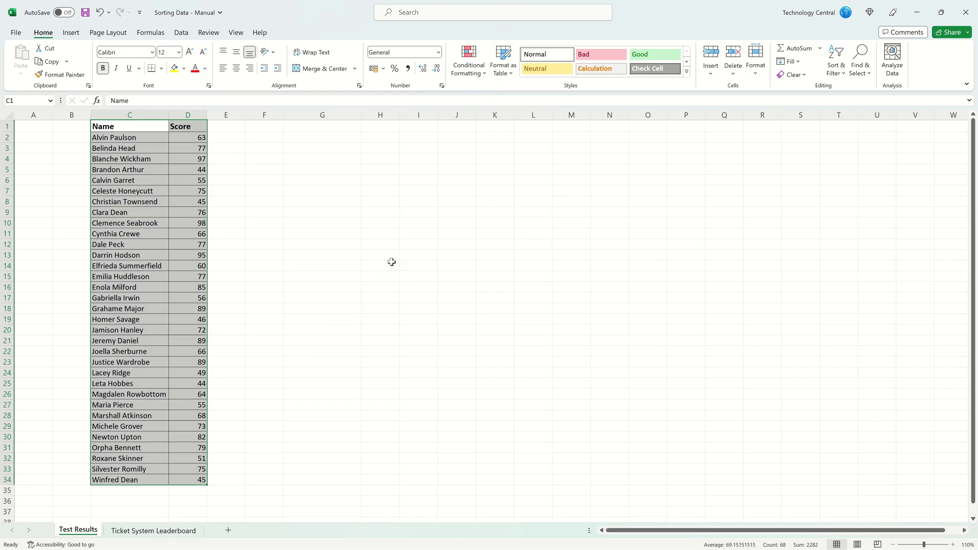
Custom-sort C1:D34 by Score on cell values, Largest to Smallest, so 98 leads
left_click(243, 148)
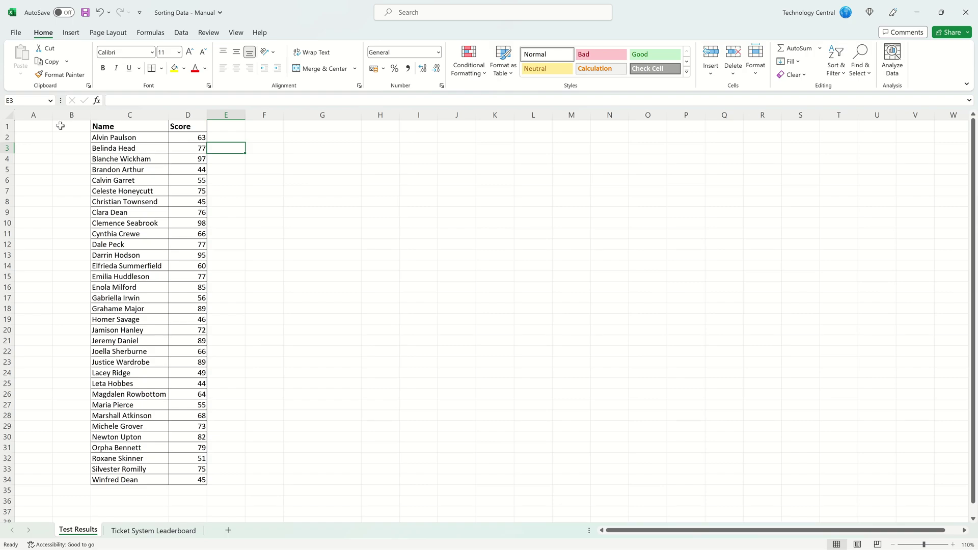
left_click(130, 127)
left_click_drag(130, 127, 191, 481)
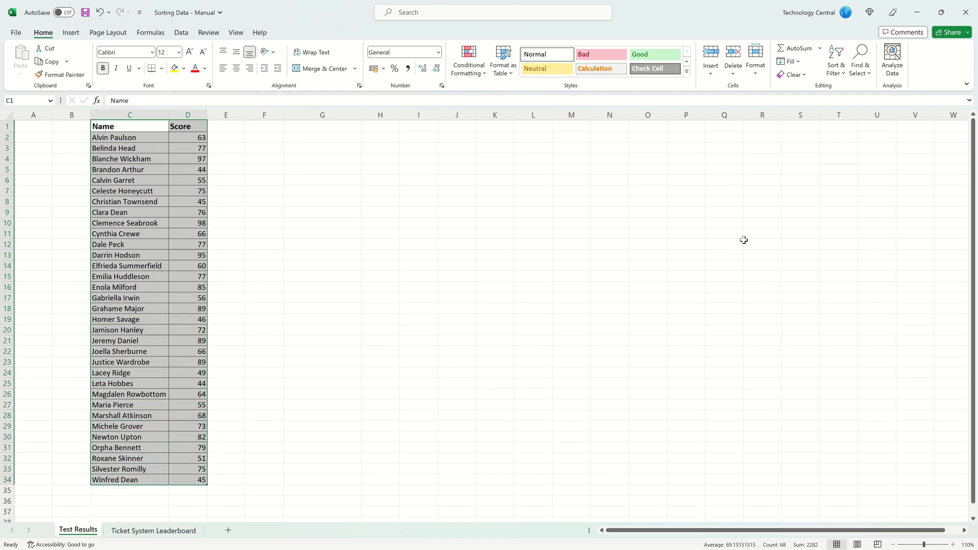
left_click(842, 77)
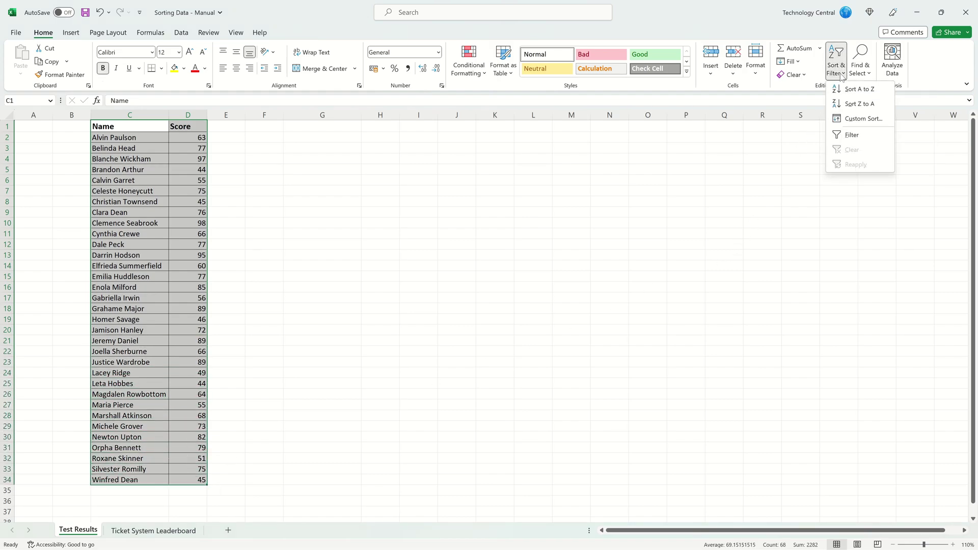
left_click(856, 122)
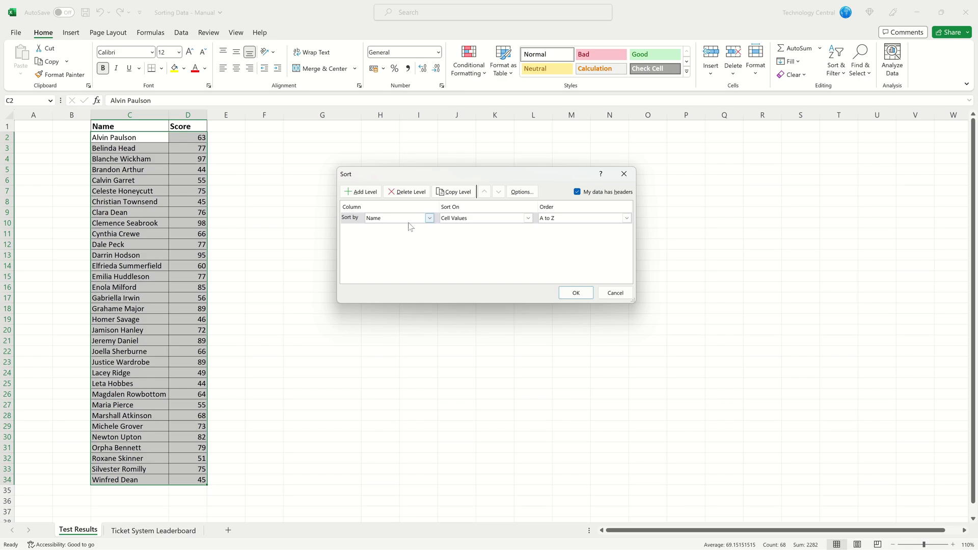
left_click(492, 220)
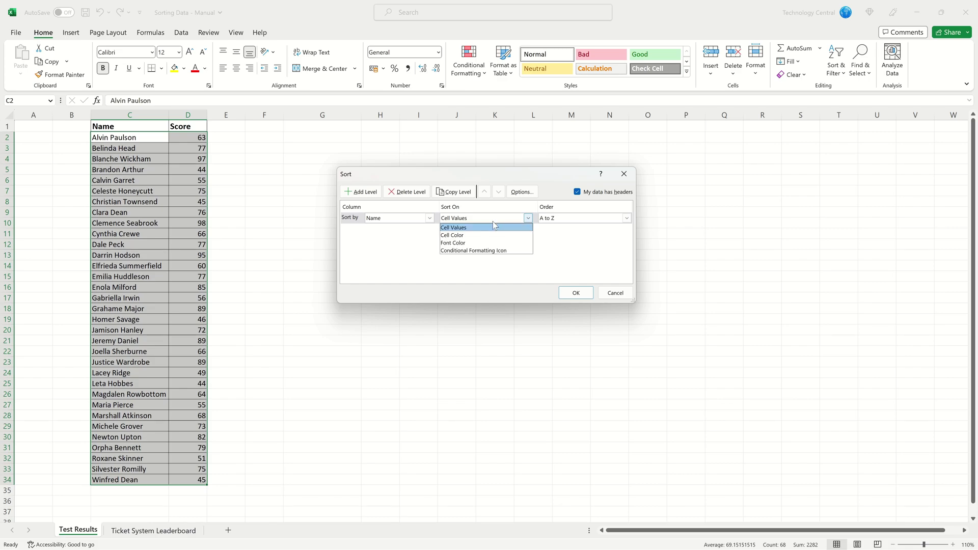
left_click(493, 222)
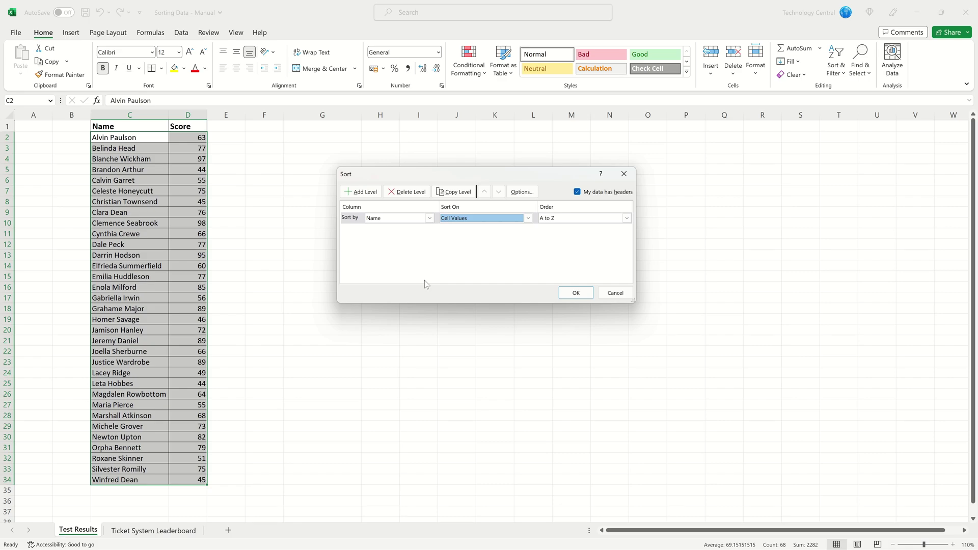
left_click(430, 218)
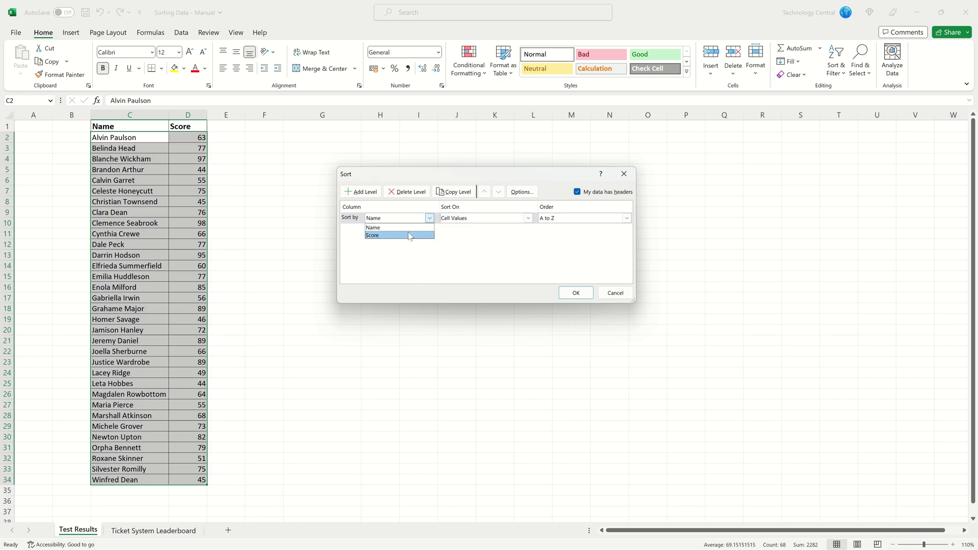
left_click(407, 237)
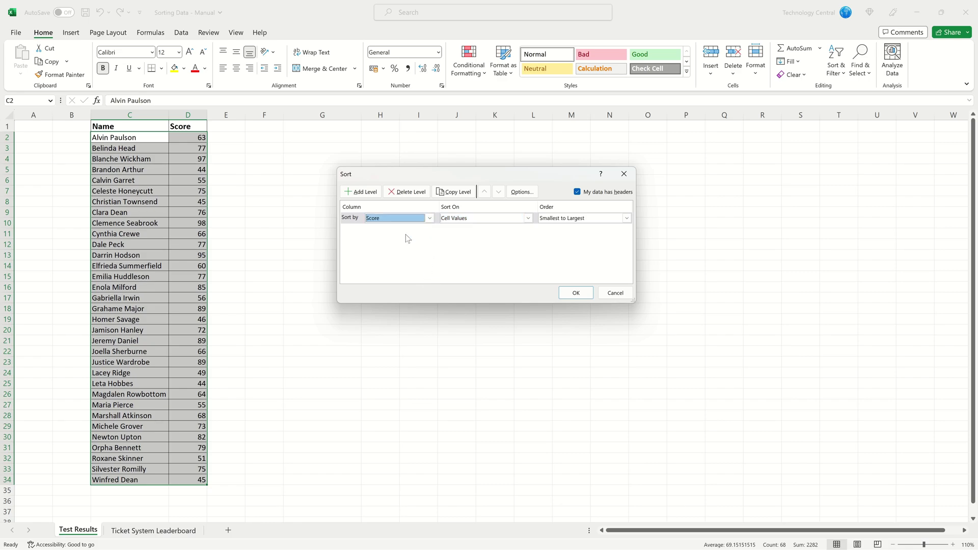
left_click(595, 219)
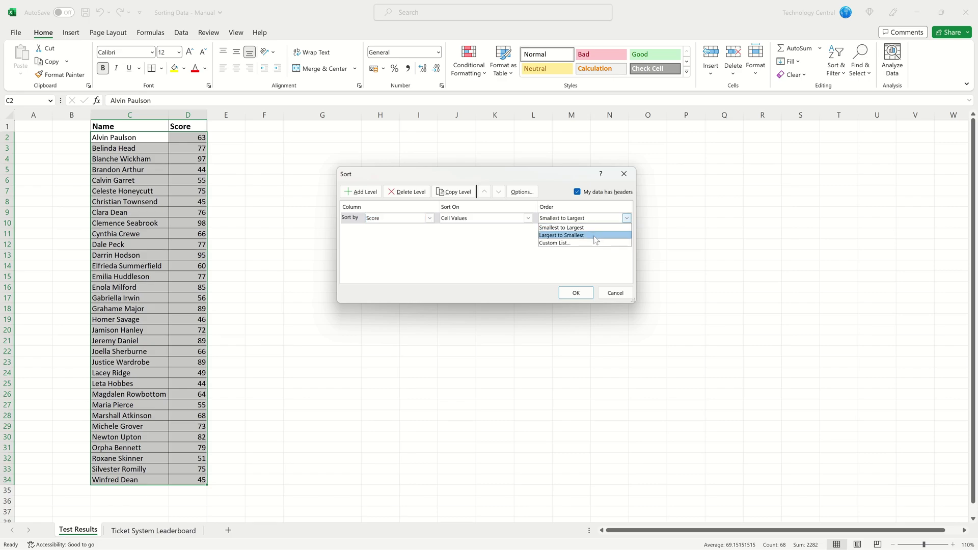
left_click(595, 236)
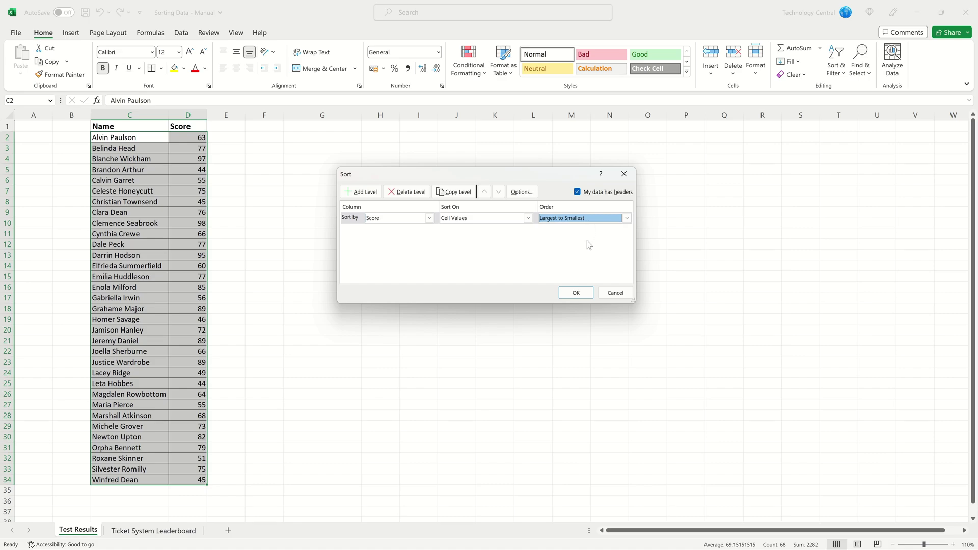
left_click(573, 293)
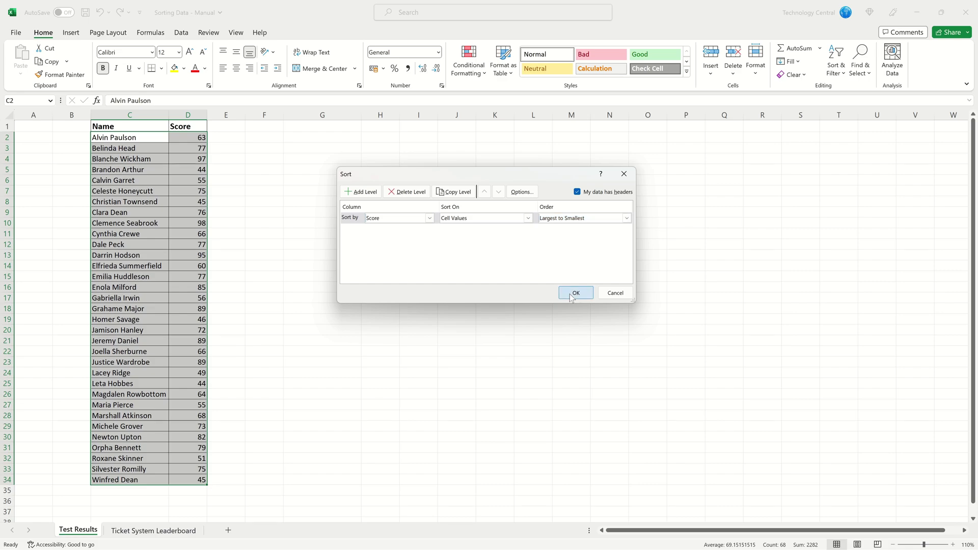
Switch to the Ticket System Leaderboard sheet
left_click(265, 169)
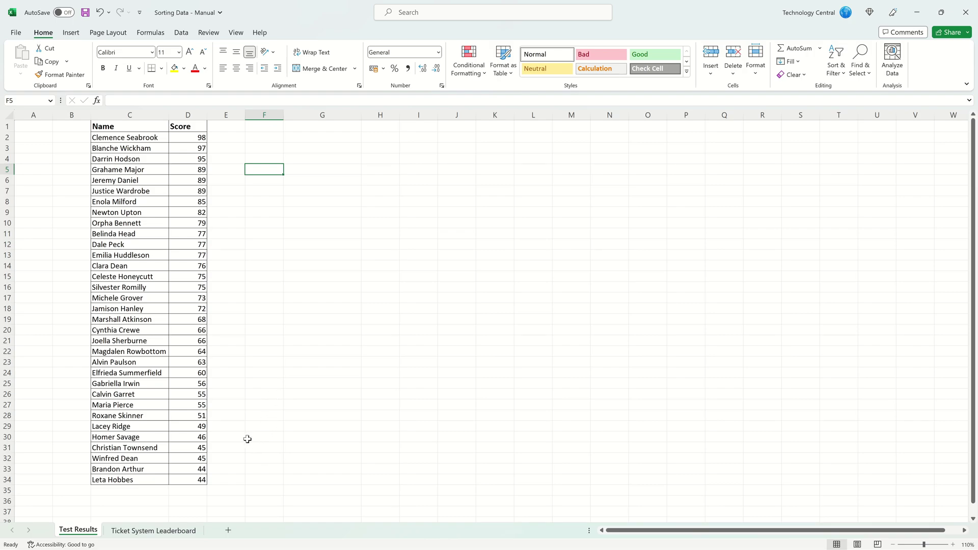
left_click(179, 532)
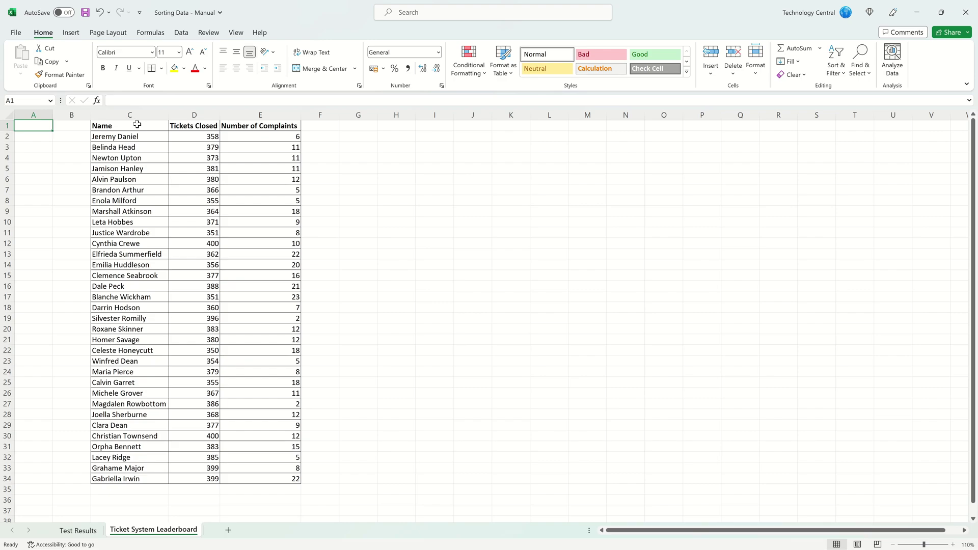
Custom-sort the leaderboard: Tickets Closed largest first, ties by Number of Complaints smallest first
left_click_drag(137, 124, 293, 480)
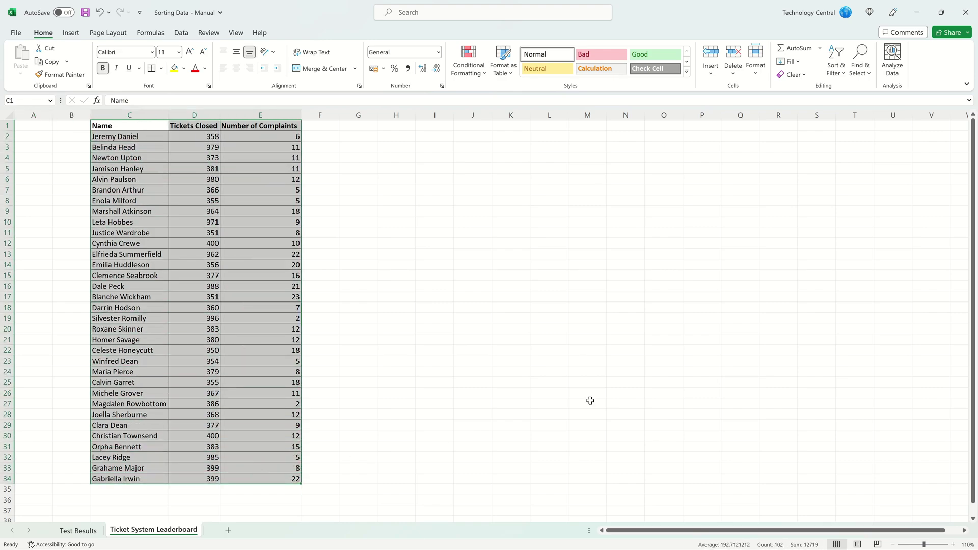
left_click(843, 75)
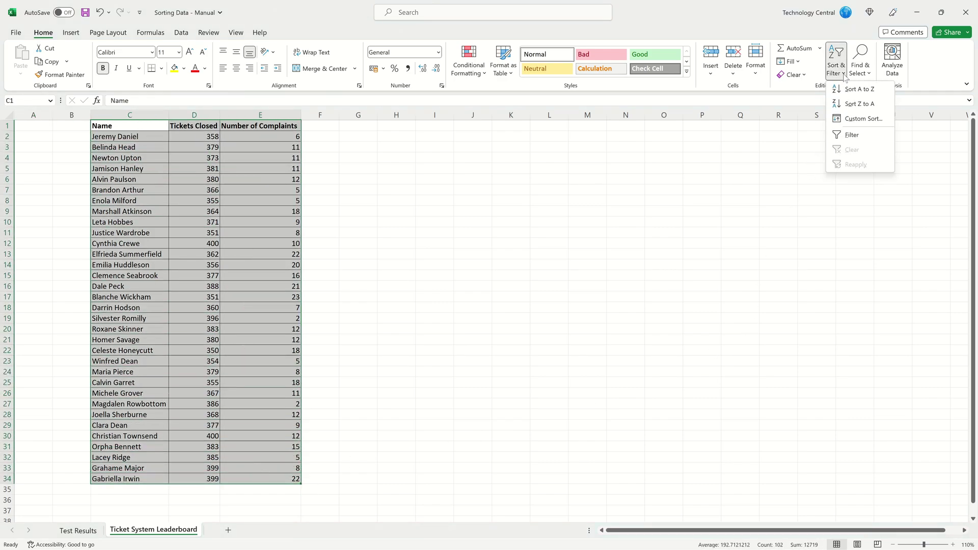
left_click(871, 121)
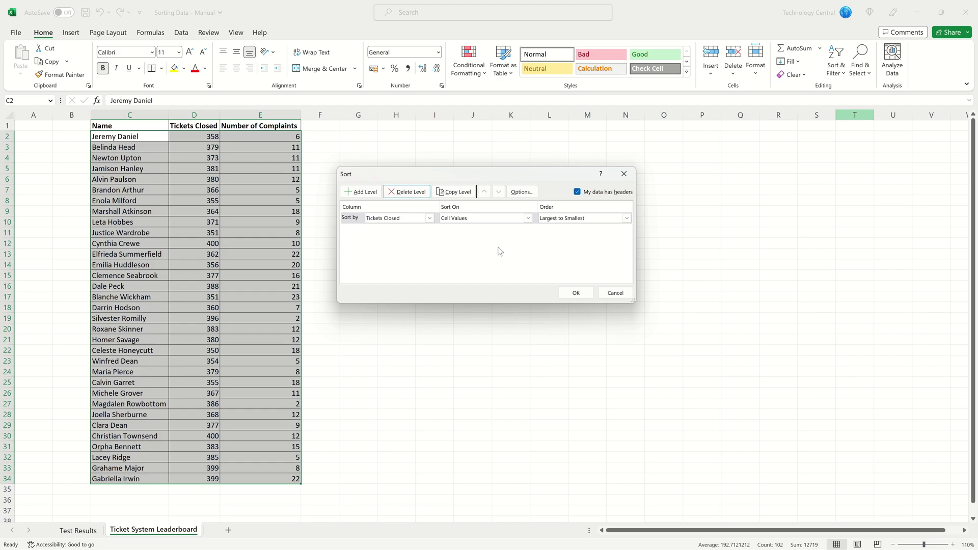
left_click(356, 197)
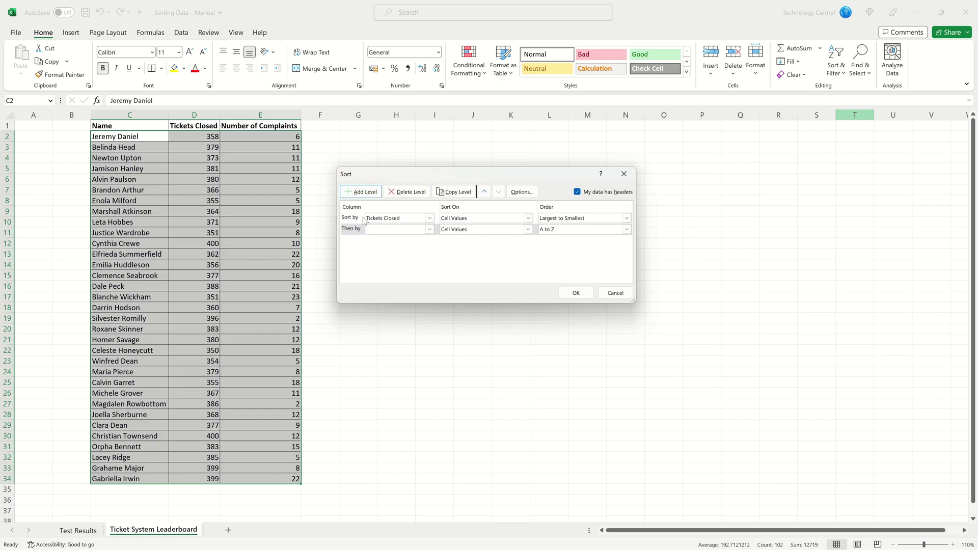
left_click(399, 229)
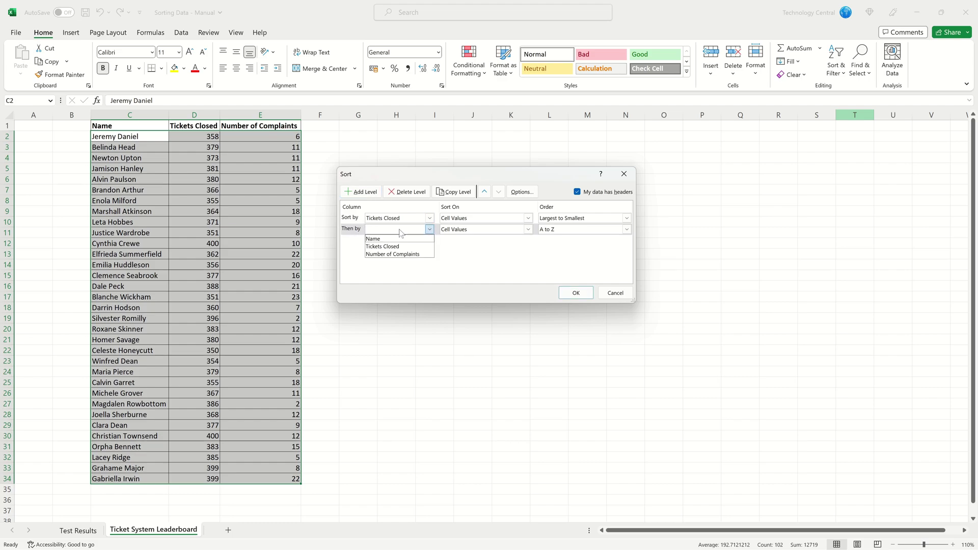
left_click(402, 254)
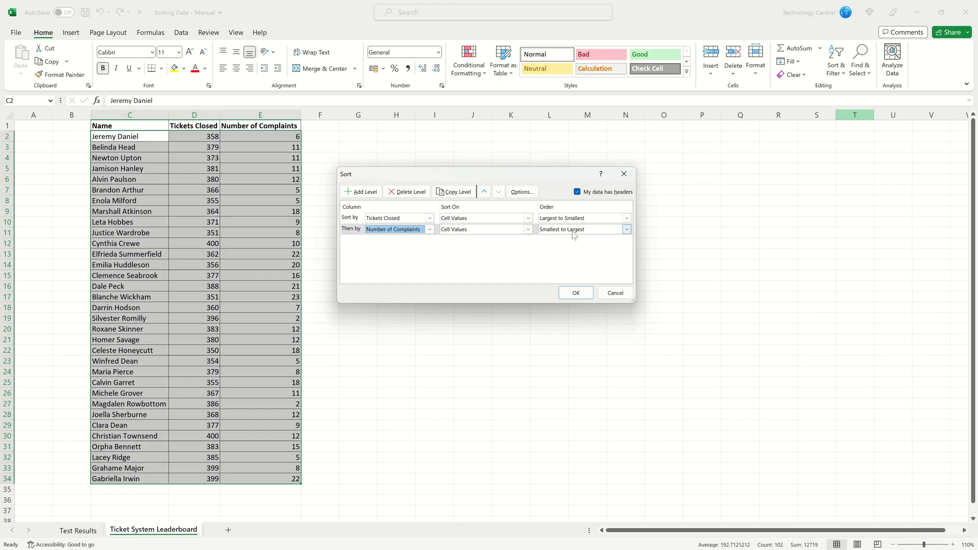
left_click(576, 294)
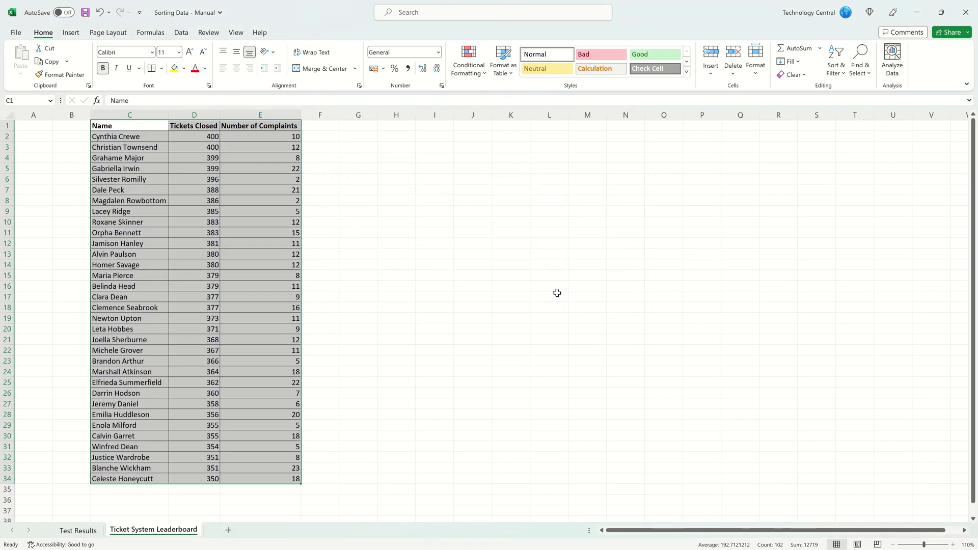
Check the complaint counts of the two tied 400 rows, then return to Test Results
left_click(71, 136)
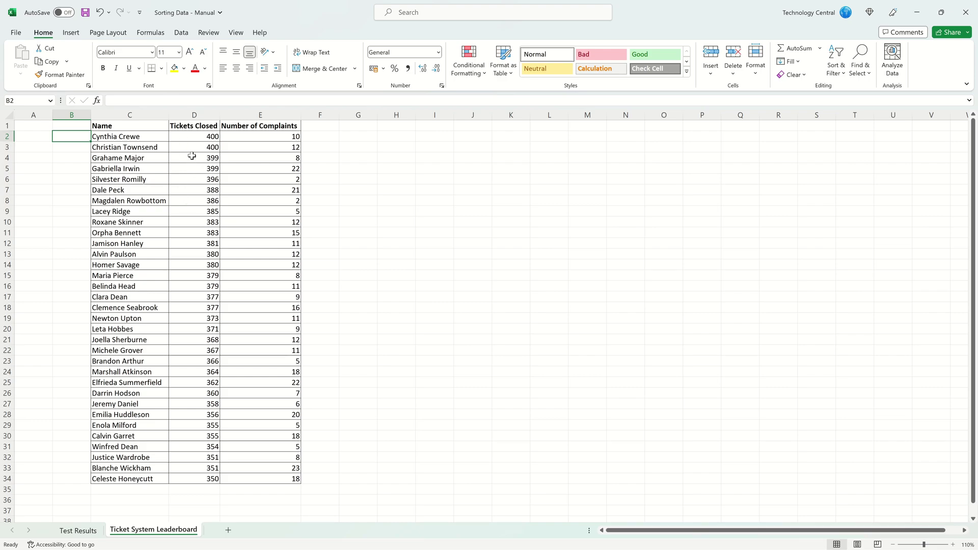
left_click_drag(194, 135, 203, 146)
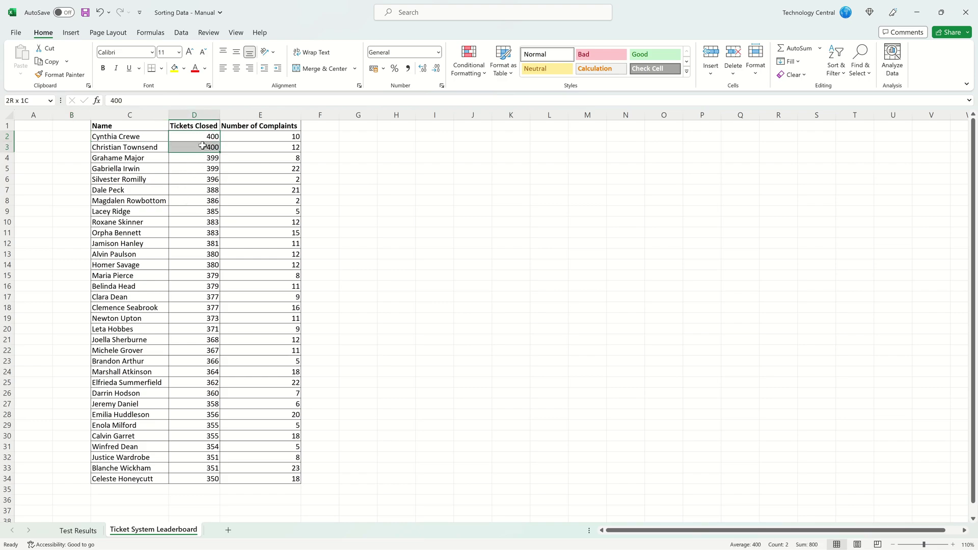
left_click(238, 136)
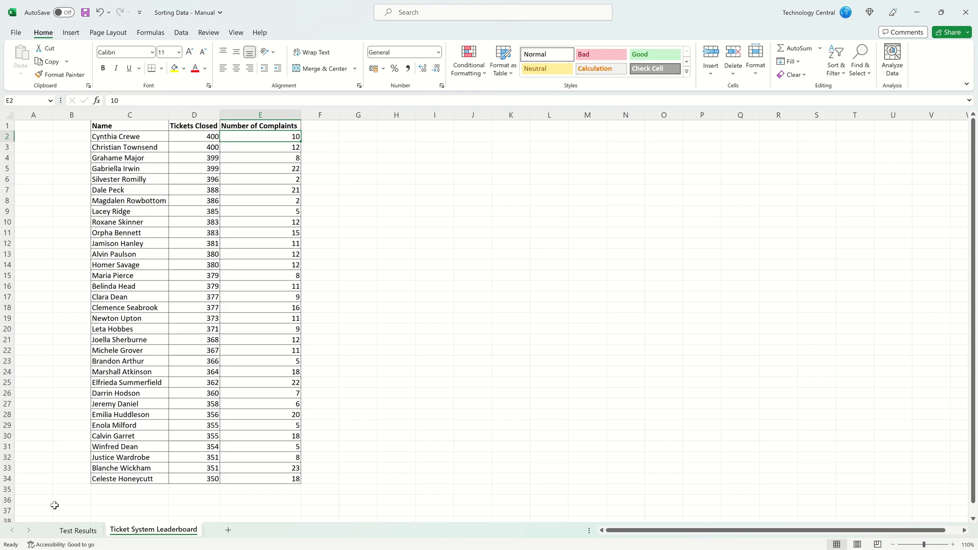
left_click(78, 531)
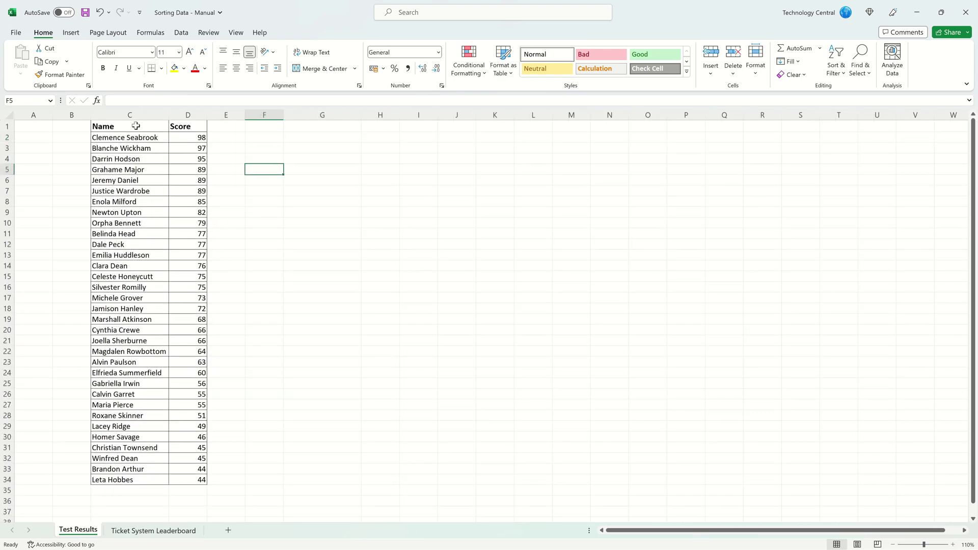
Turn on Filter for the C1:D34 Name and Score table
left_click_drag(134, 127, 200, 482)
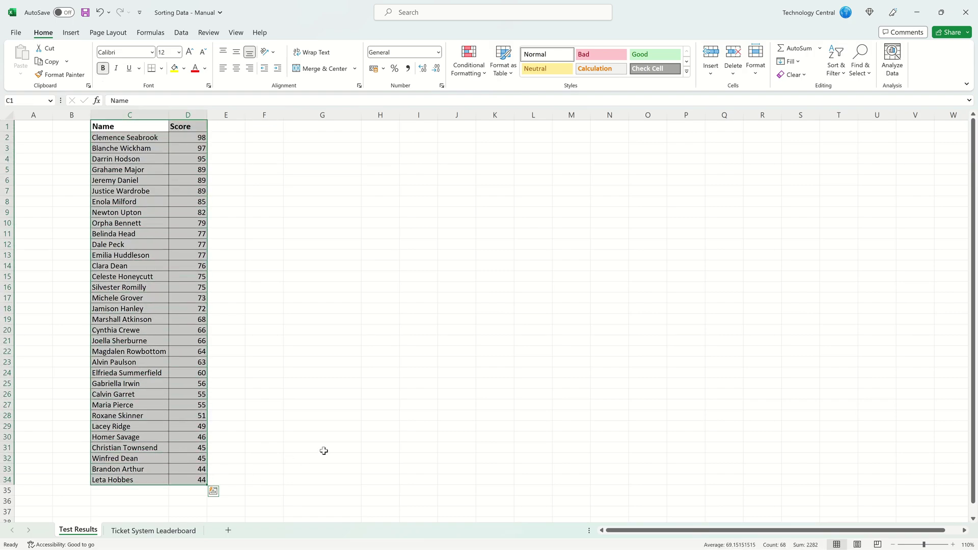
left_click(844, 77)
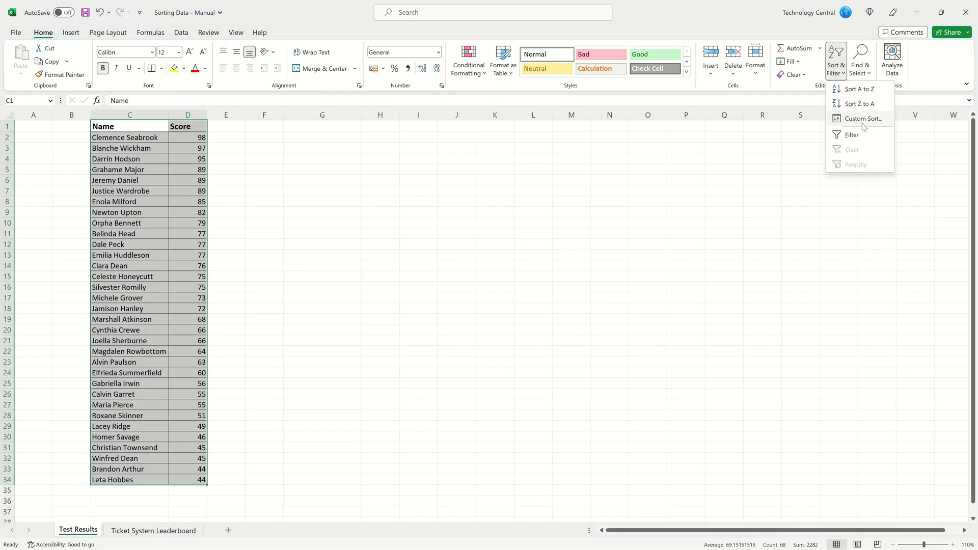
left_click(858, 139)
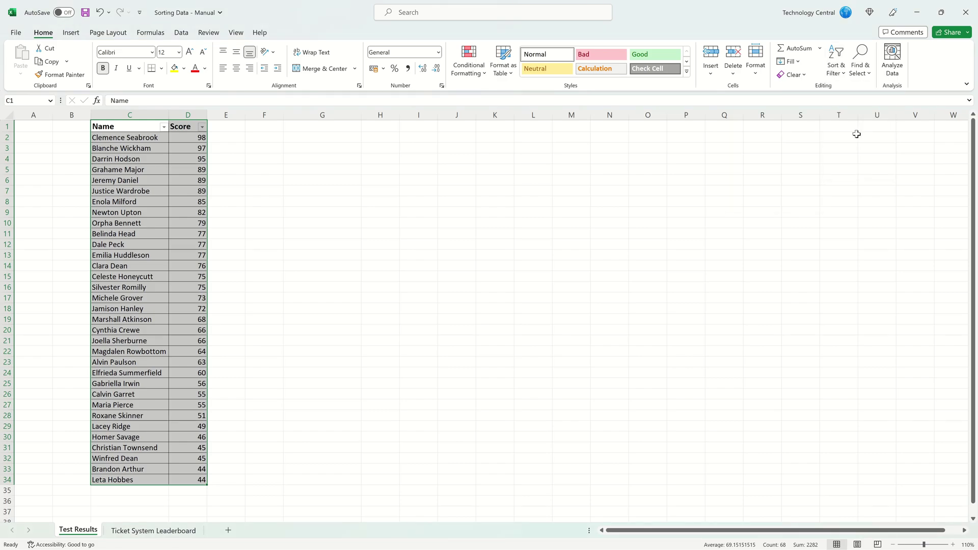
left_click(258, 152)
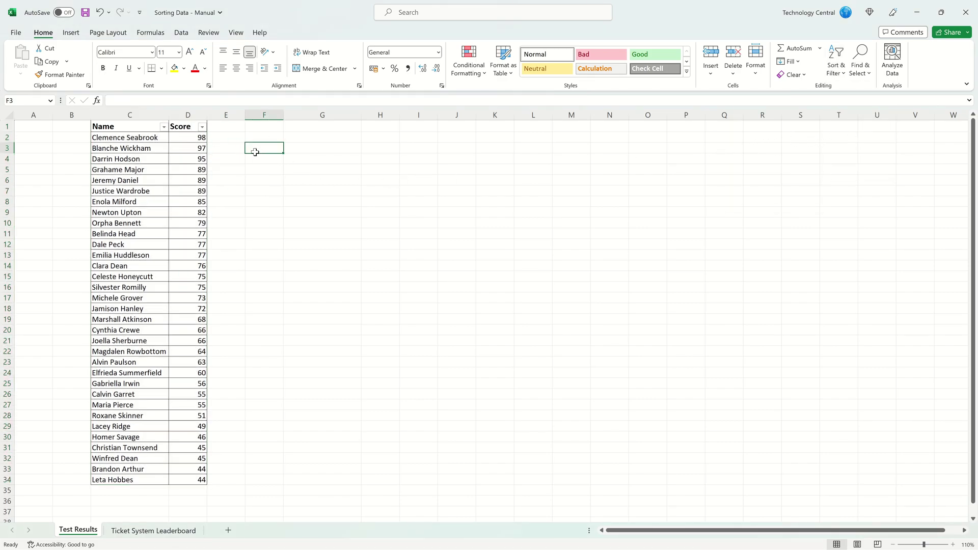
Apply a Score number filter of less than or equal to 50, leaving 6 of 33 rows
left_click(203, 128)
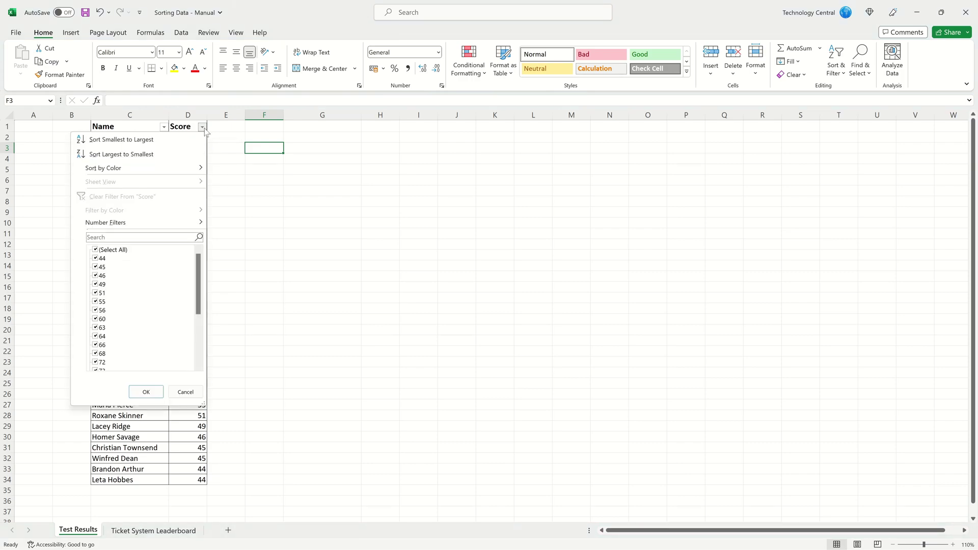
mouse_move(197, 291)
left_mouse_down()
mouse_move(196, 340)
mouse_move(196, 285)
left_mouse_up()
mouse_move(143, 224)
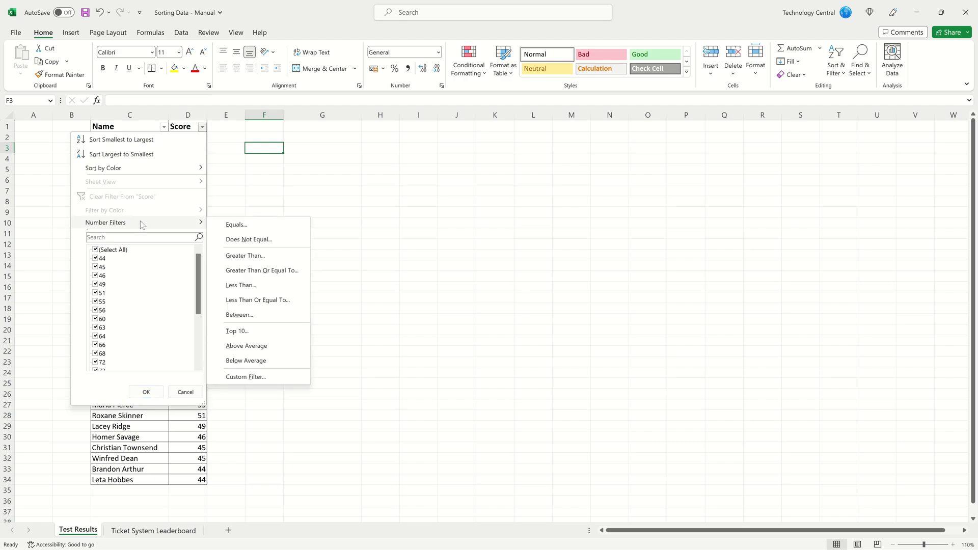
left_click(261, 301)
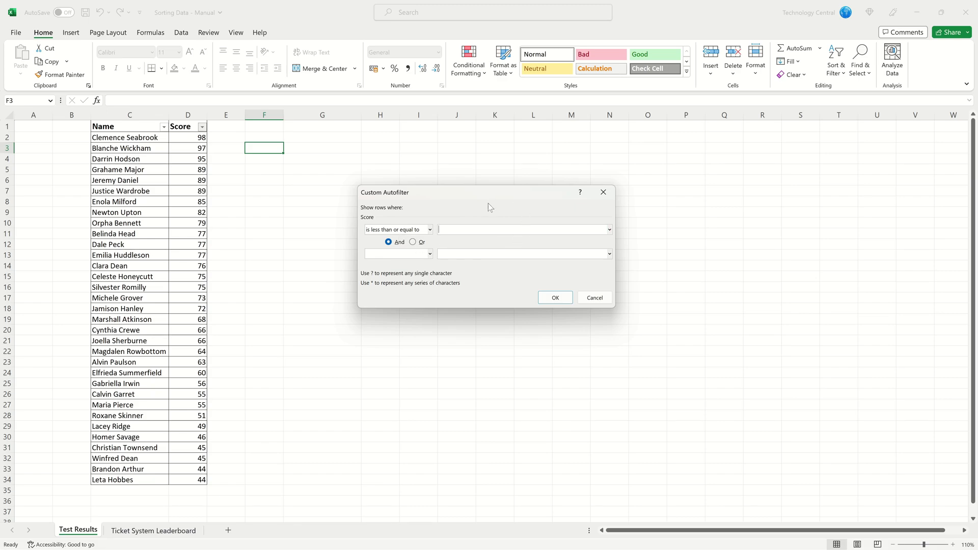
type("50")
left_click(556, 298)
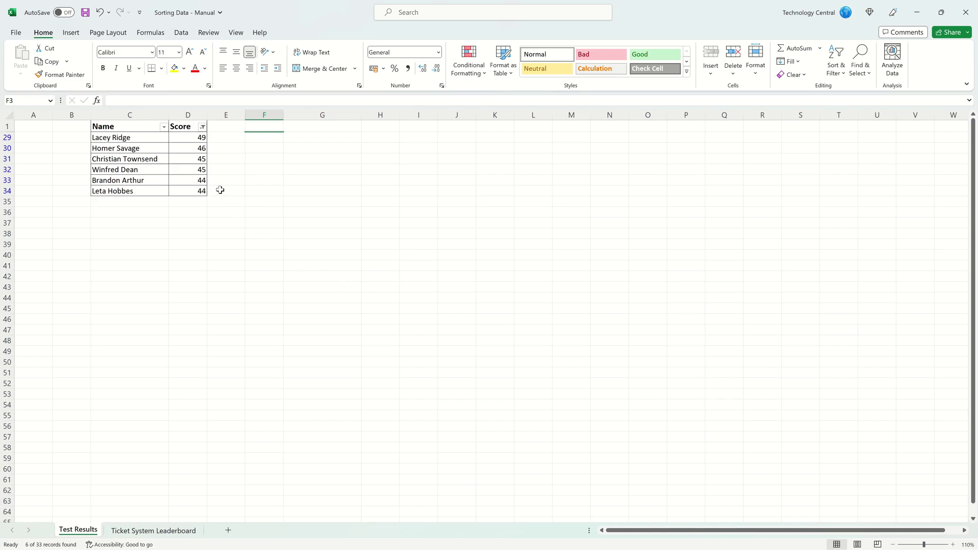
Clear the filter from the Score column so all 33 rows return
left_click_drag(219, 191, 67, 127)
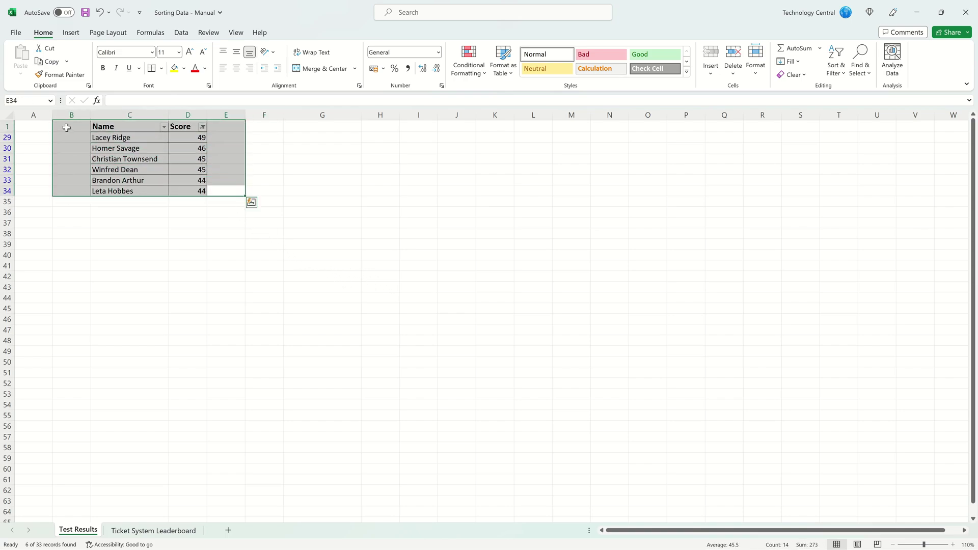
left_click(271, 171)
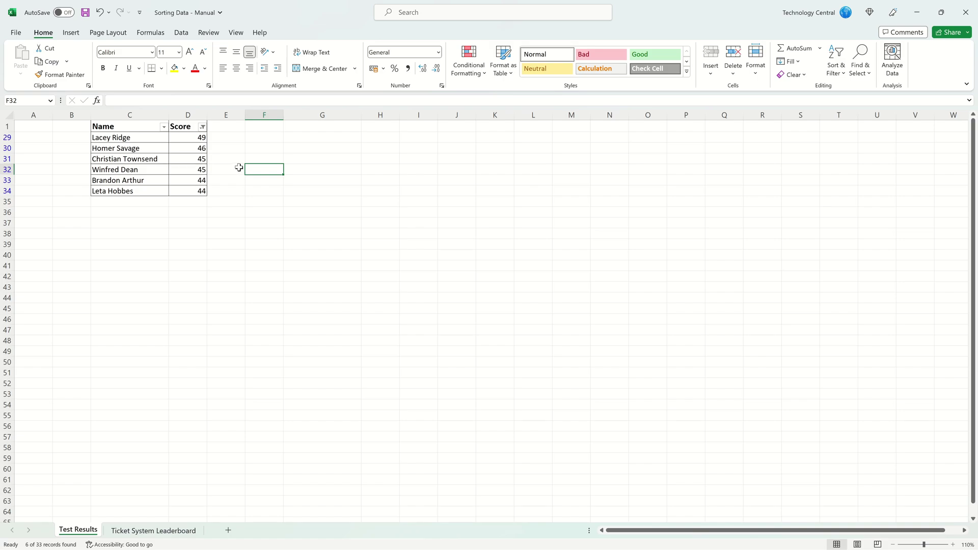
left_click(203, 127)
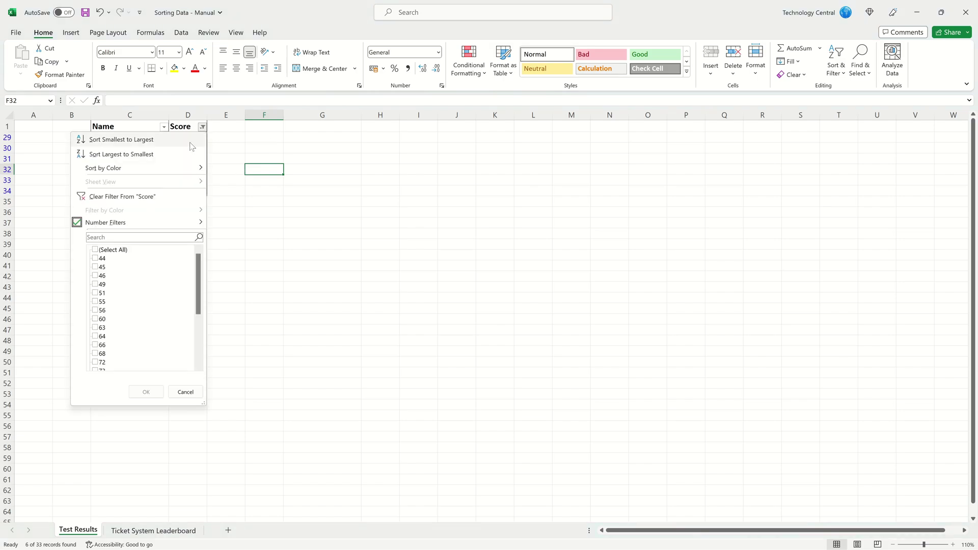
left_click(125, 198)
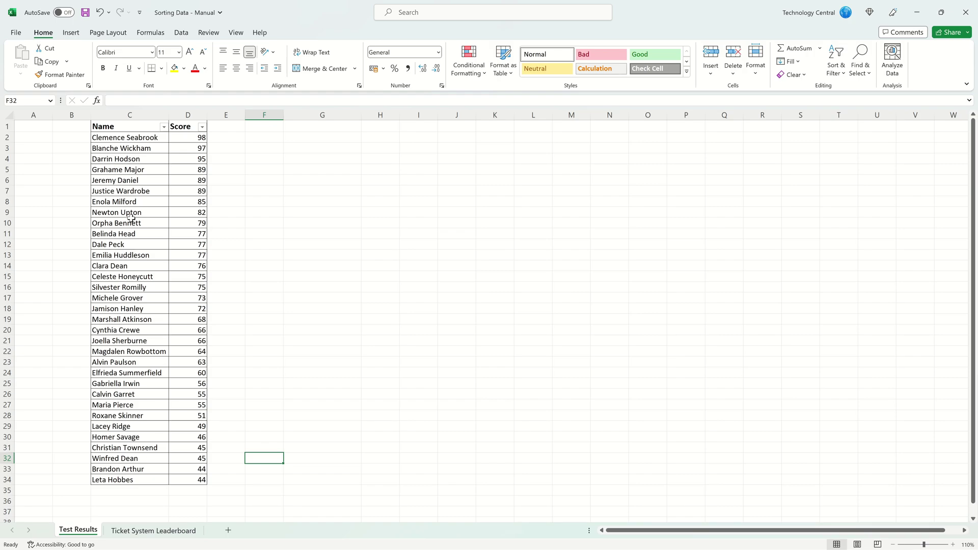
Toggle Filter off for the C1:D34 Name and Score table
left_click_drag(139, 126, 194, 487)
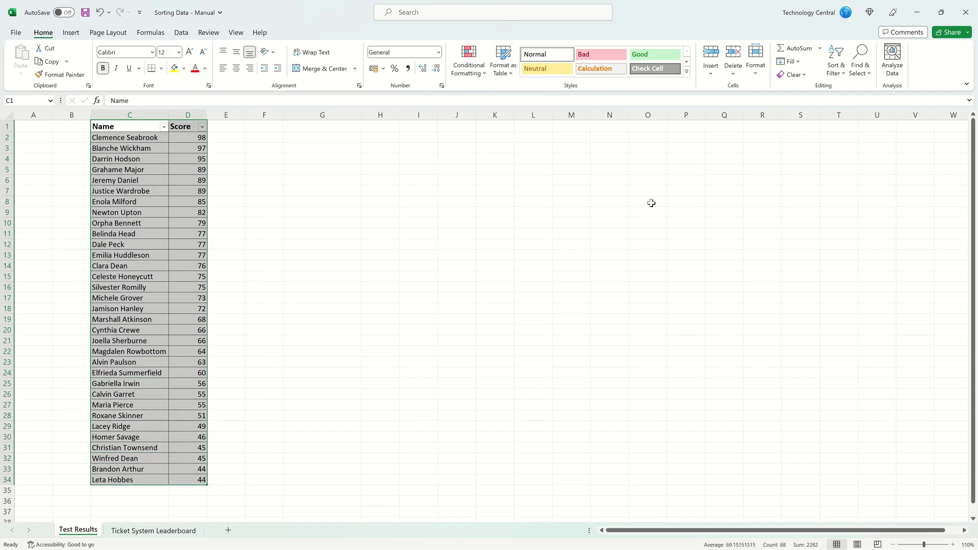
left_click(842, 73)
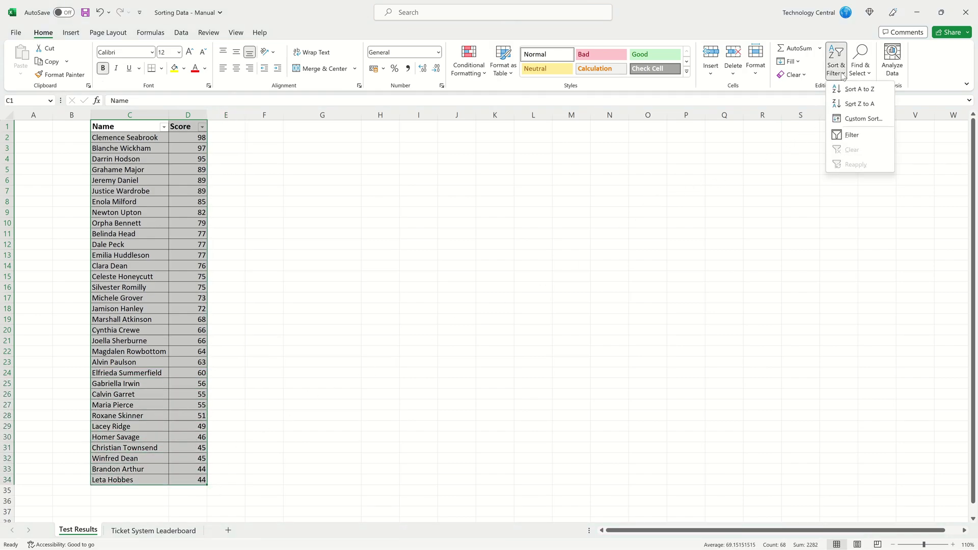
left_click(839, 138)
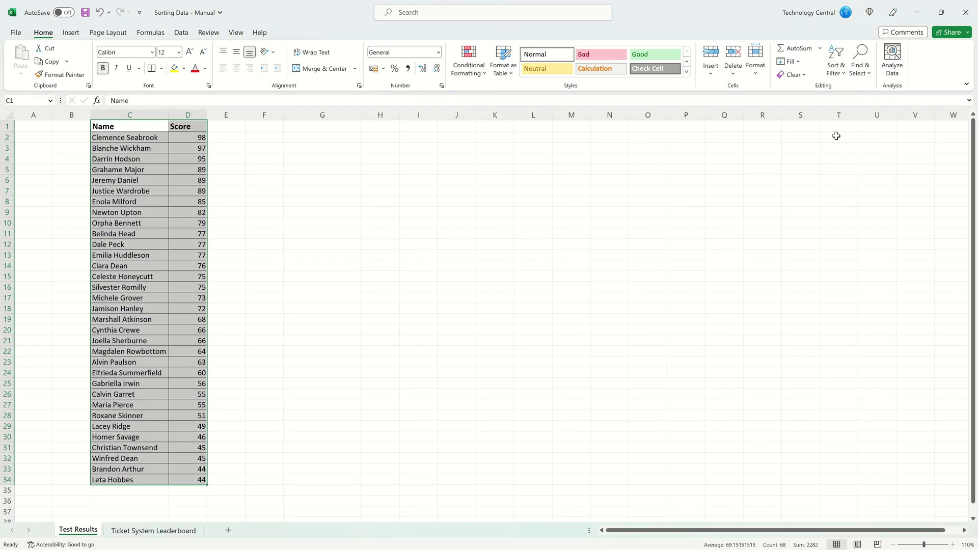
left_click(228, 129)
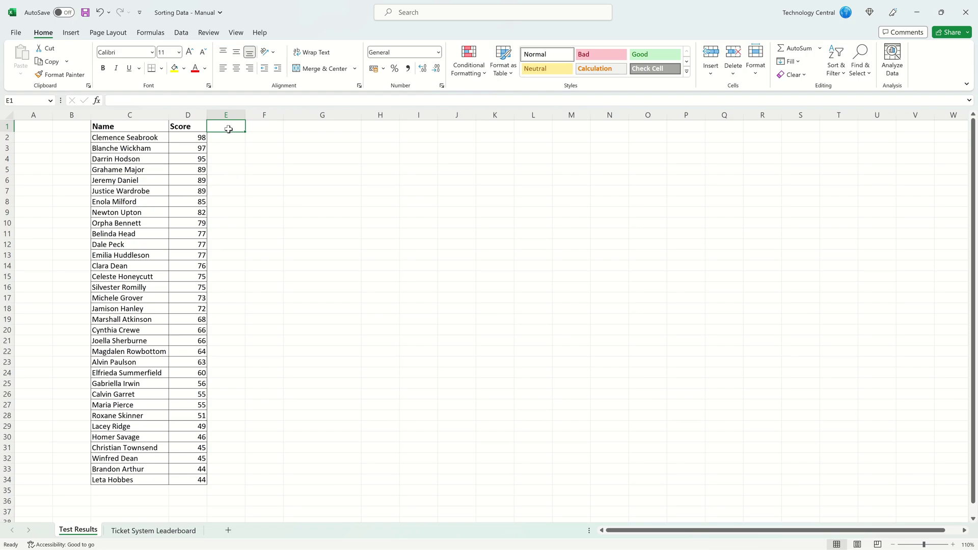